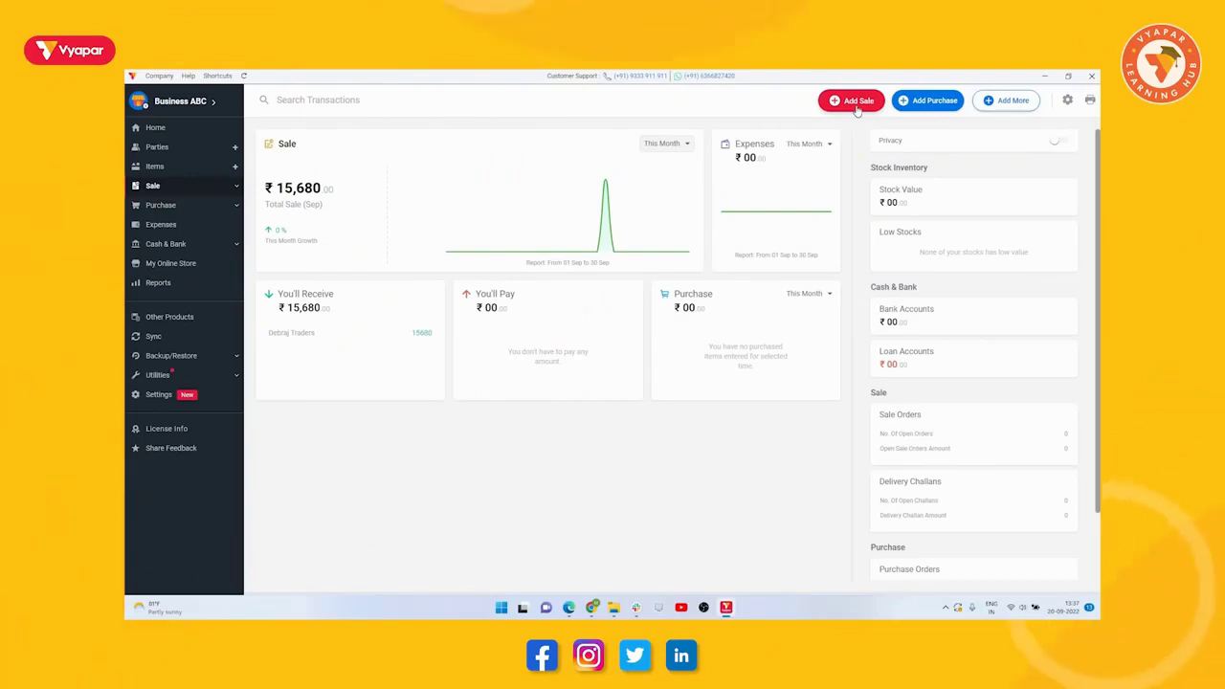
# - Create a Debraj Traders sale invoice with one Chair and one Table, totalling ₹15,680 at 12% IGST
pyautogui.click(856, 104)
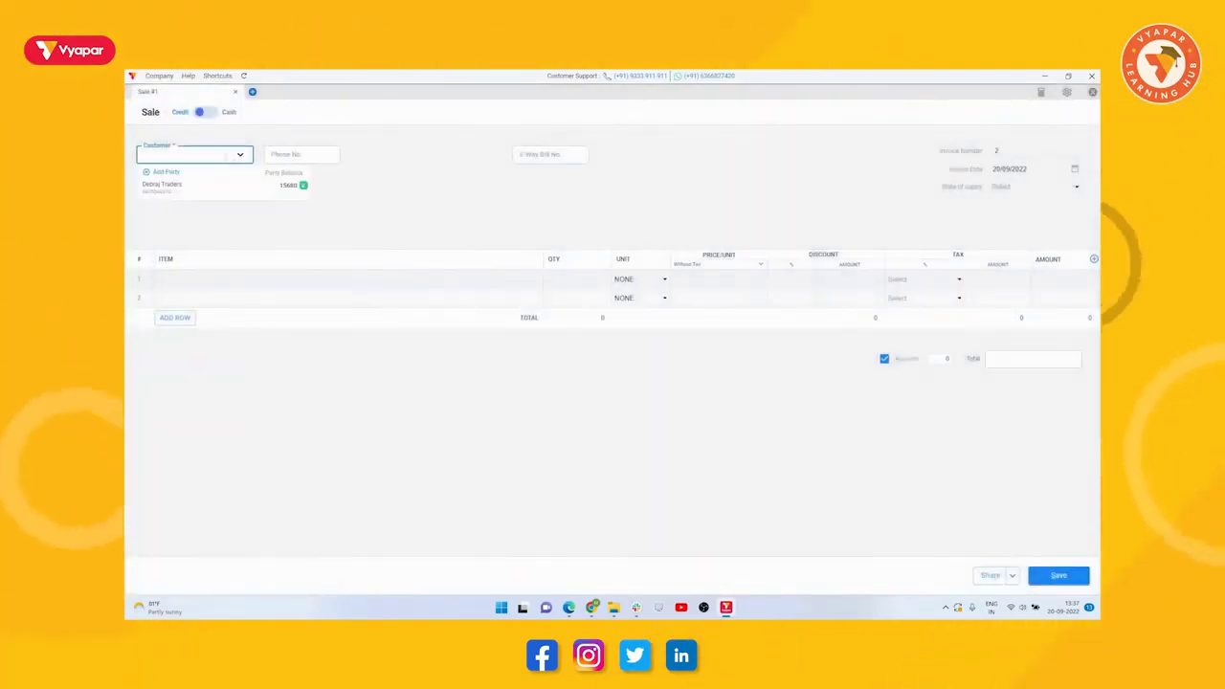
pyautogui.click(301, 280)
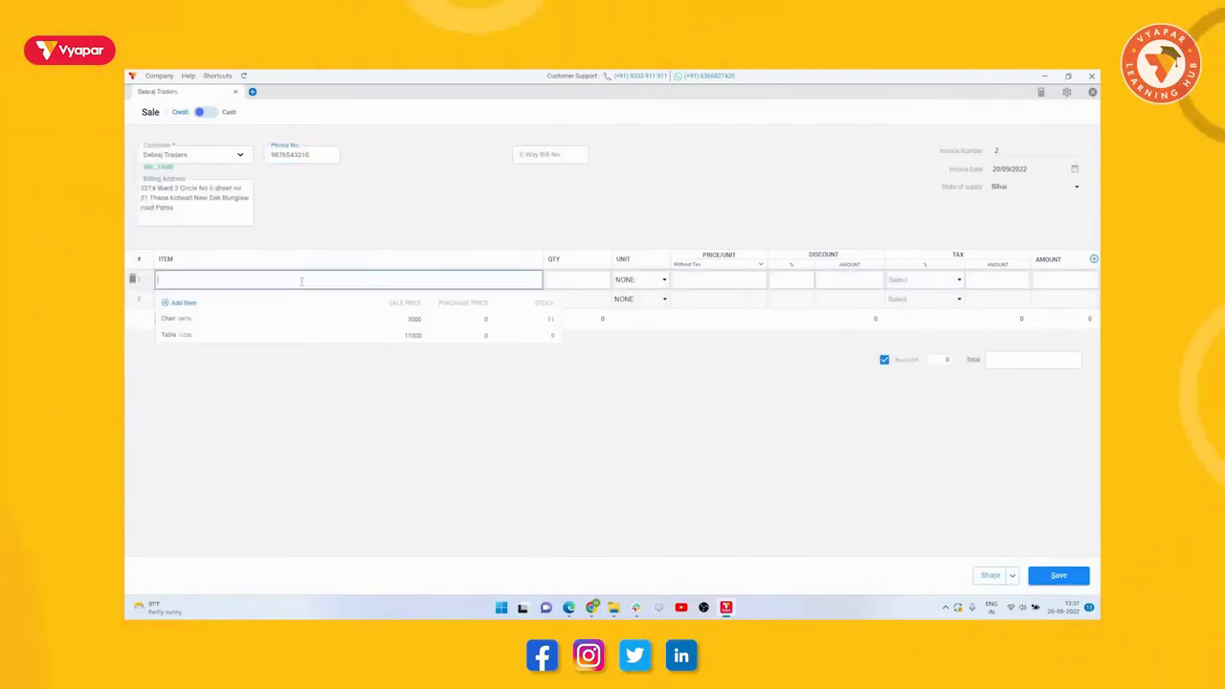
pyautogui.click(246, 320)
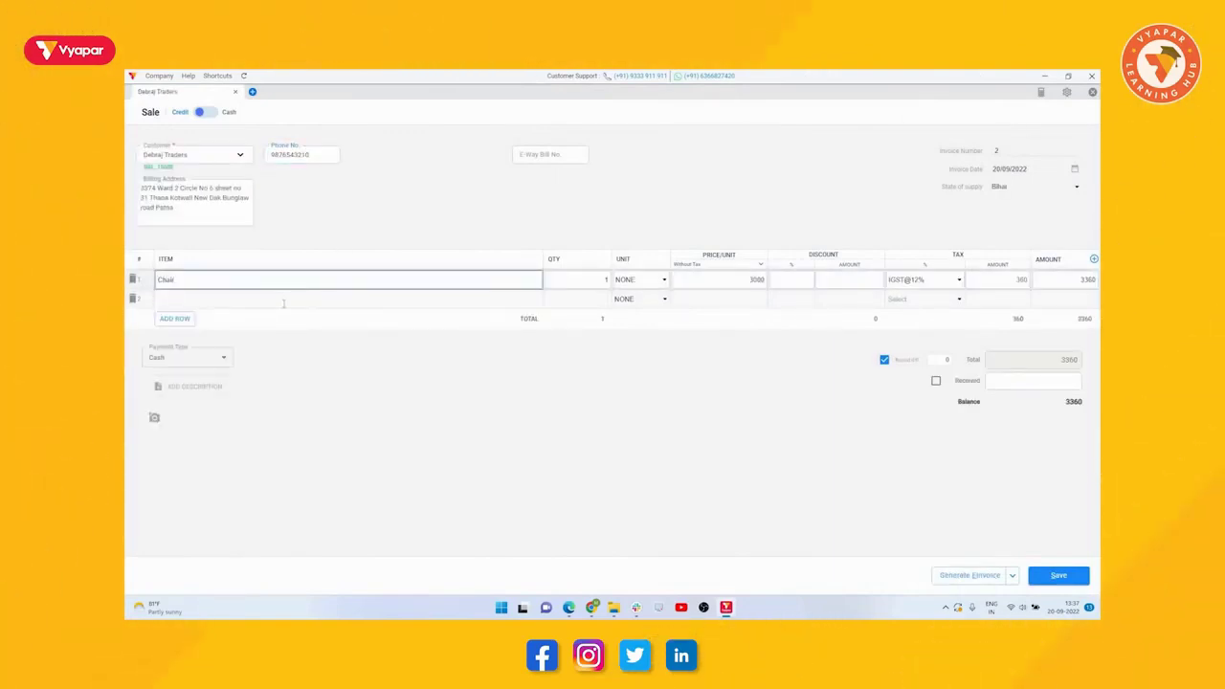
pyautogui.click(276, 297)
pyautogui.click(269, 356)
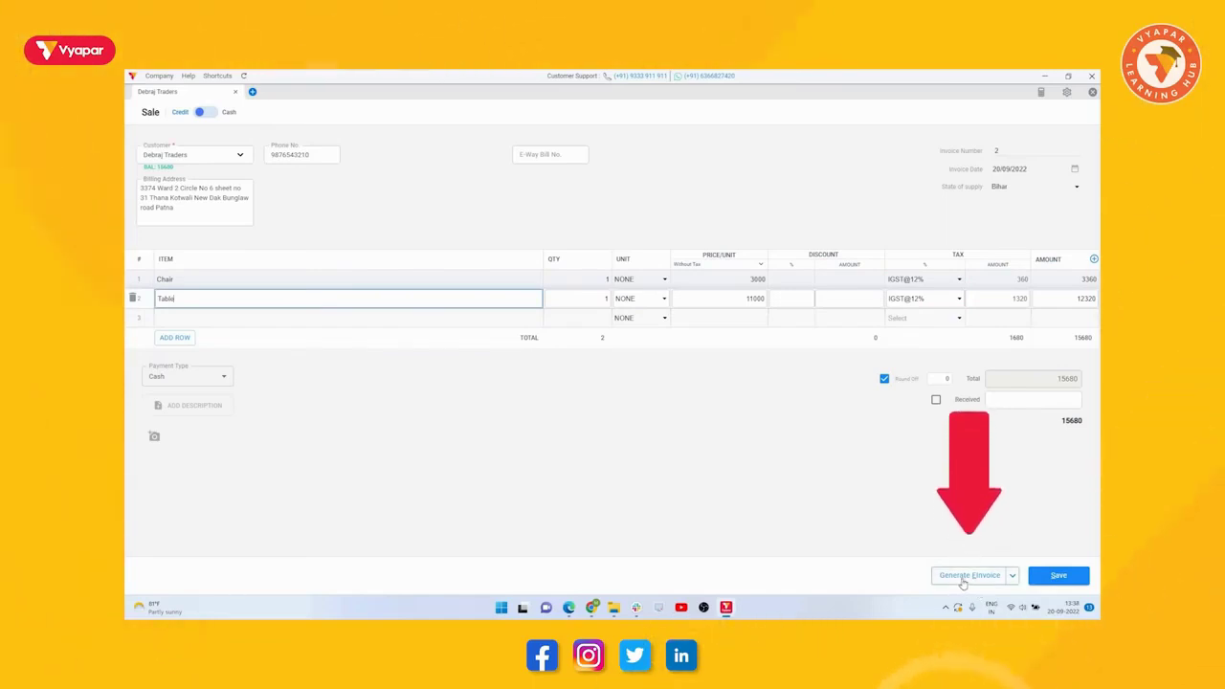
# - Save the sale and log in to the GSP with the GSTIN, GSP username and password
pyautogui.click(966, 575)
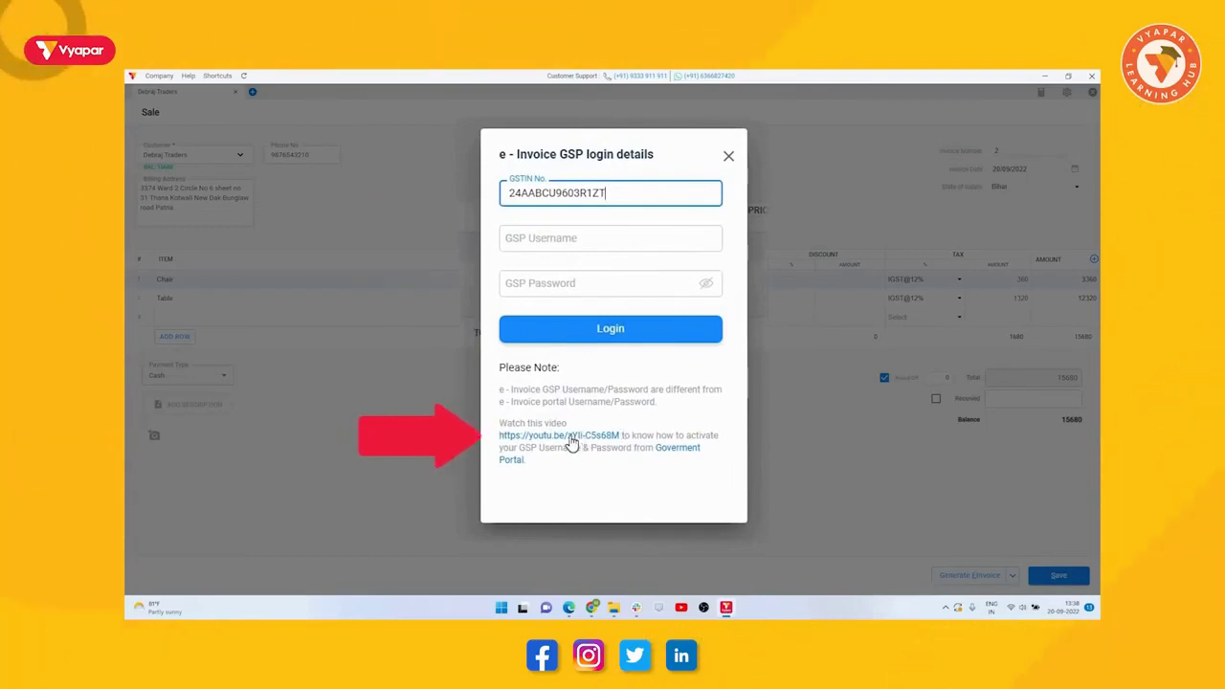
pyautogui.doubleClick(619, 245)
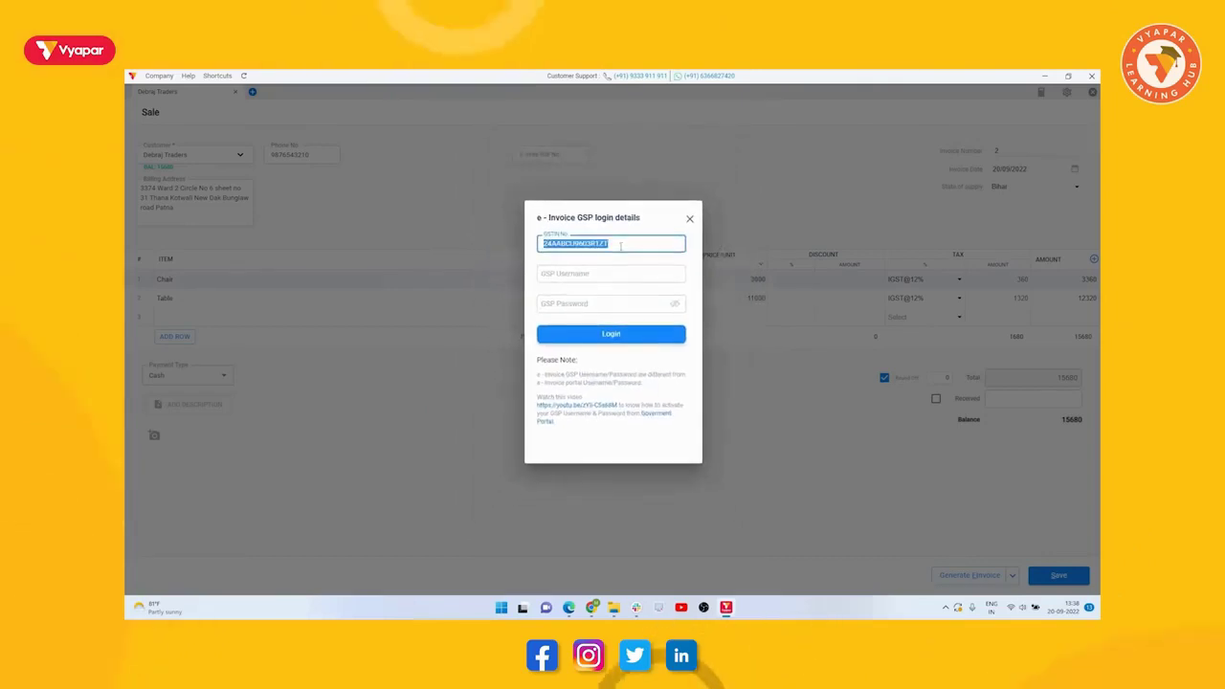
pyautogui.click(646, 275)
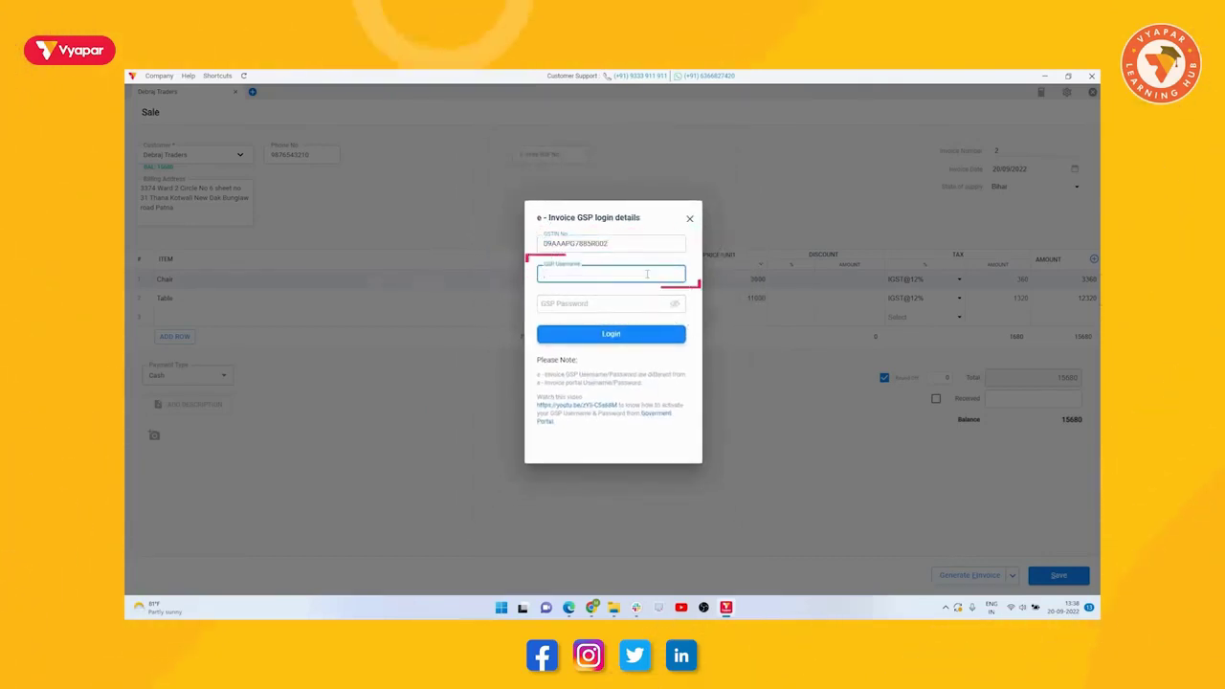
pyautogui.click(626, 304)
pyautogui.hotkey('ctrl', 'v')
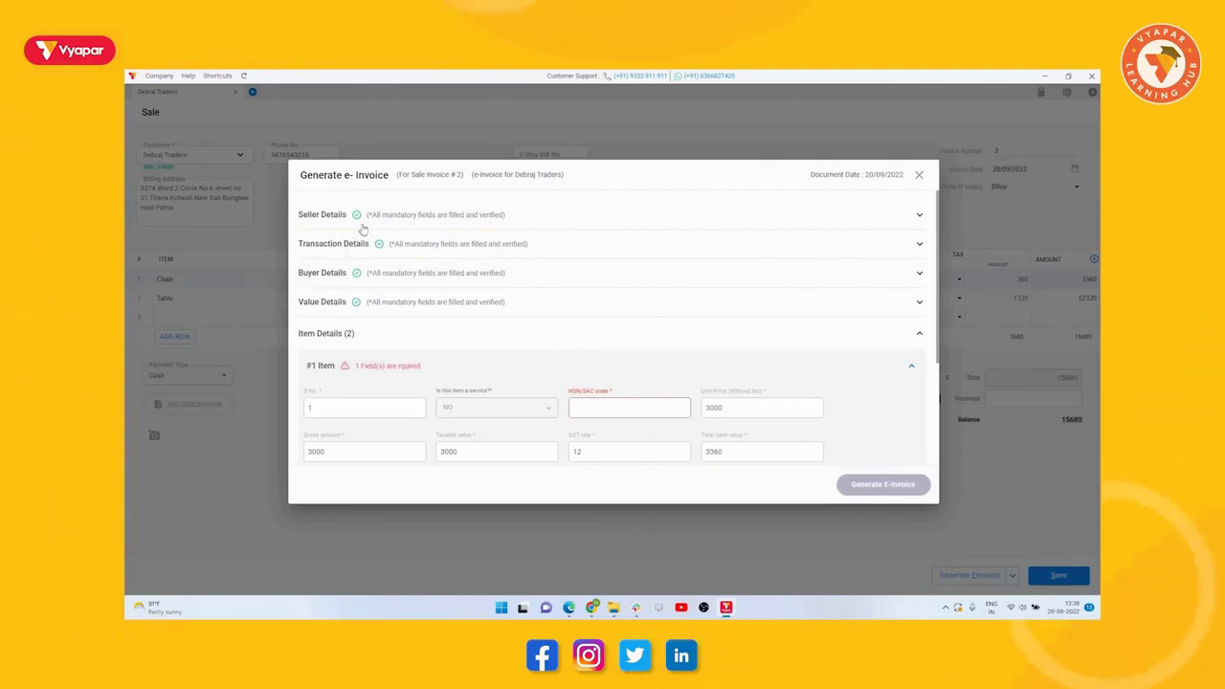
# - Review the seller, transaction and buyer details of the e-invoice form
pyautogui.click(798, 218)
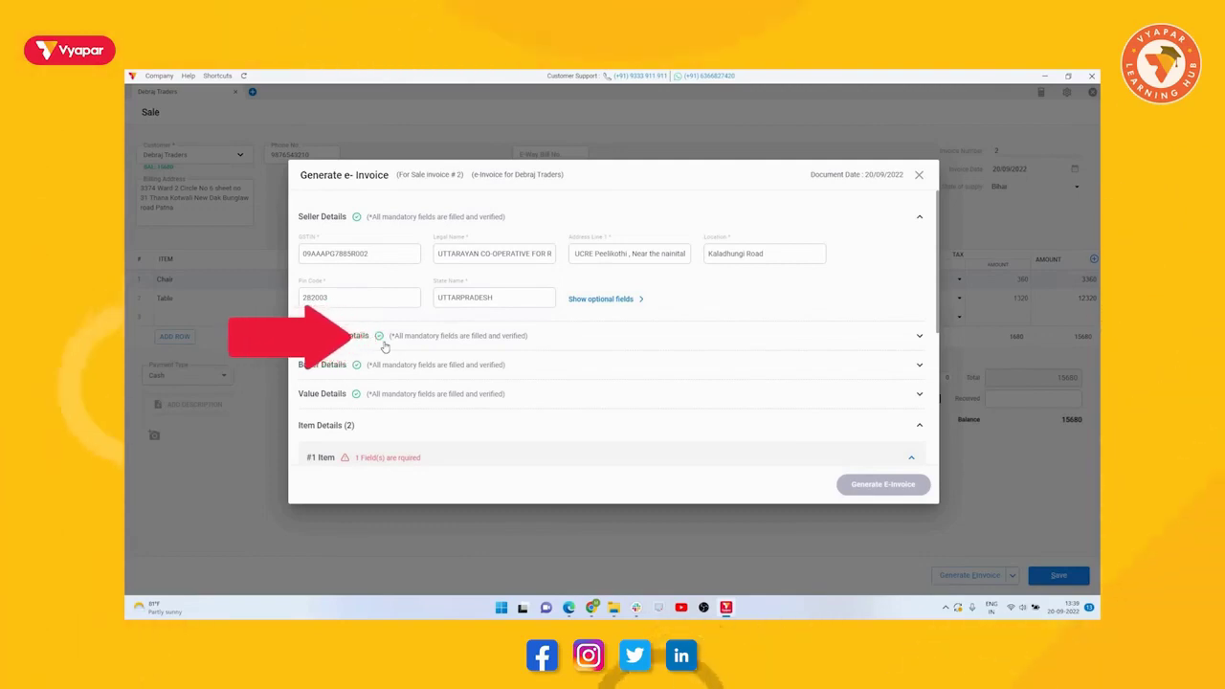
pyautogui.click(637, 338)
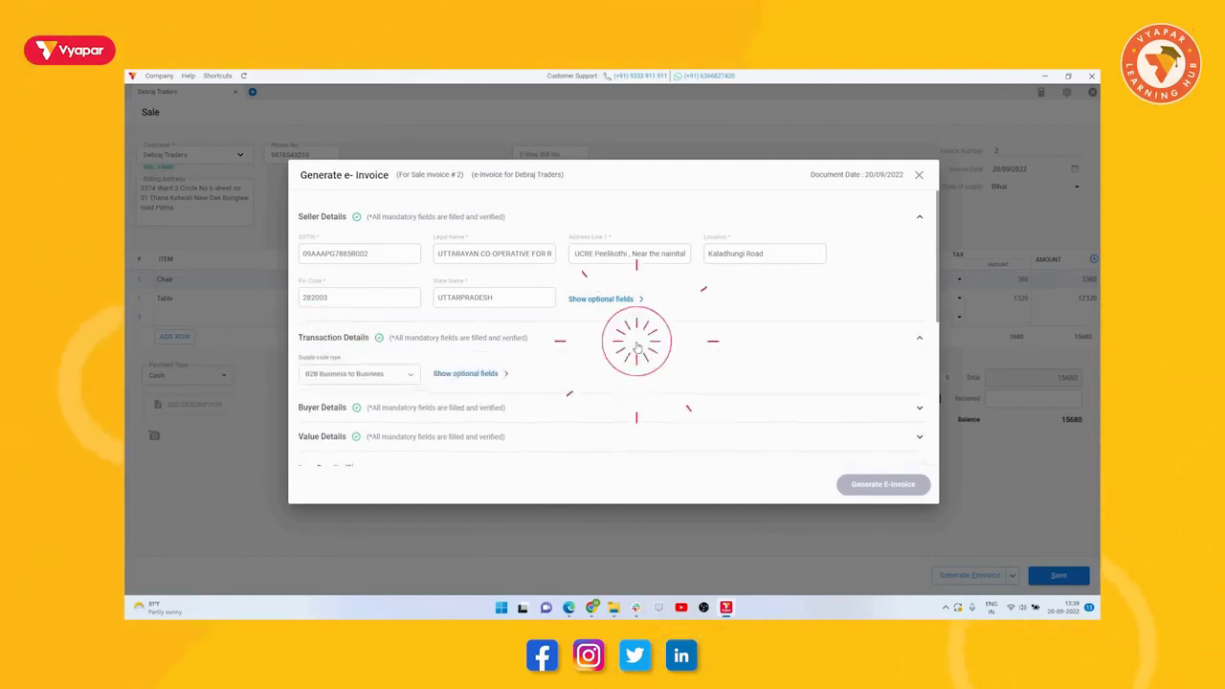
pyautogui.scroll(-3, 637, 347)
pyautogui.click(604, 279)
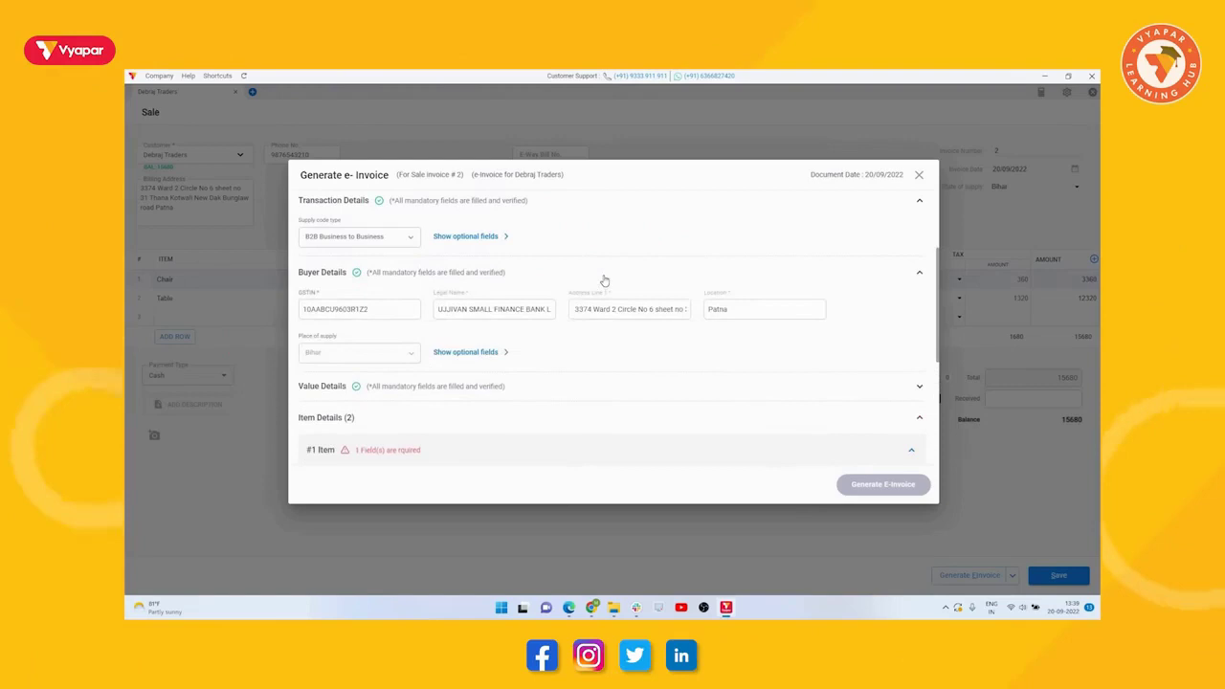
# - Enter HSN/SAC codes 7615 and 9402 for the two invoice items
pyautogui.scroll(-1, 604, 279)
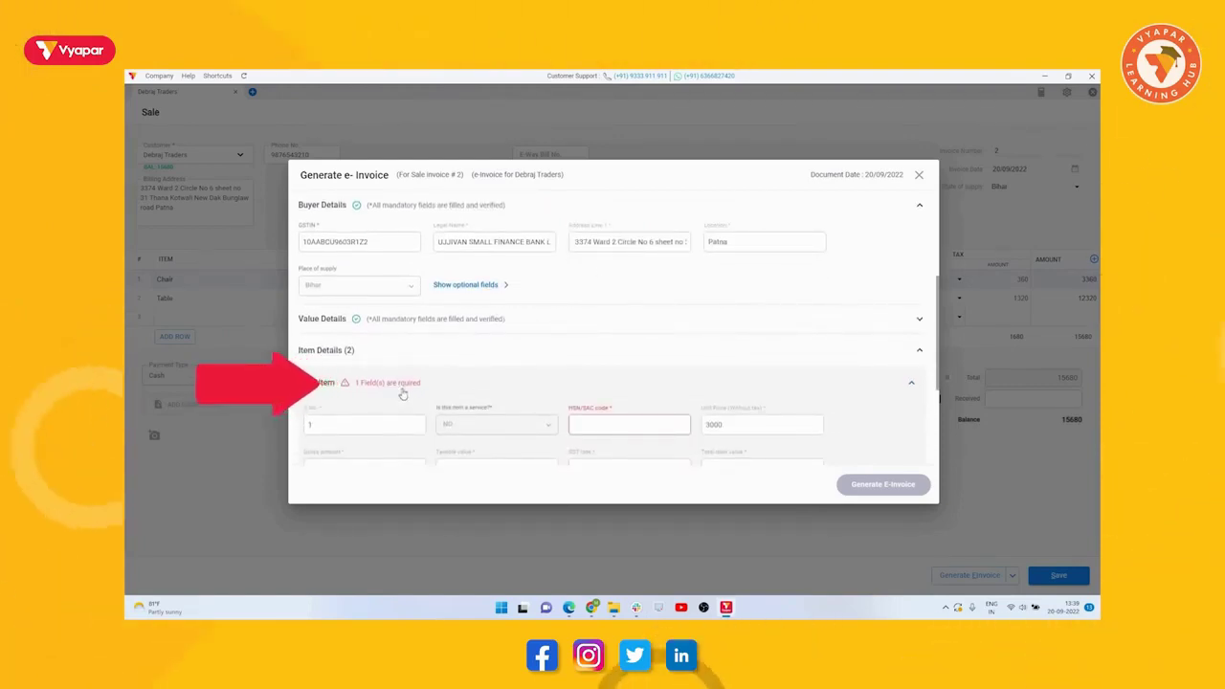
pyautogui.scroll(-2, 565, 381)
pyautogui.scroll(-1, 566, 380)
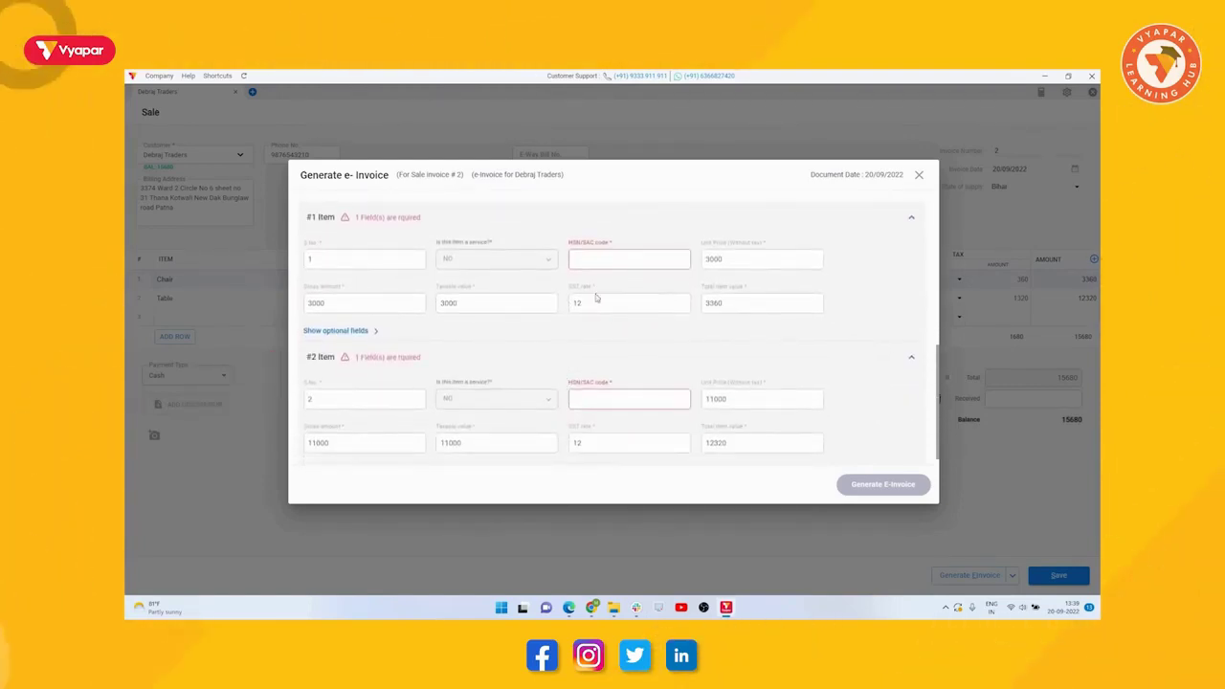
pyautogui.click(619, 260)
pyautogui.write('7615')
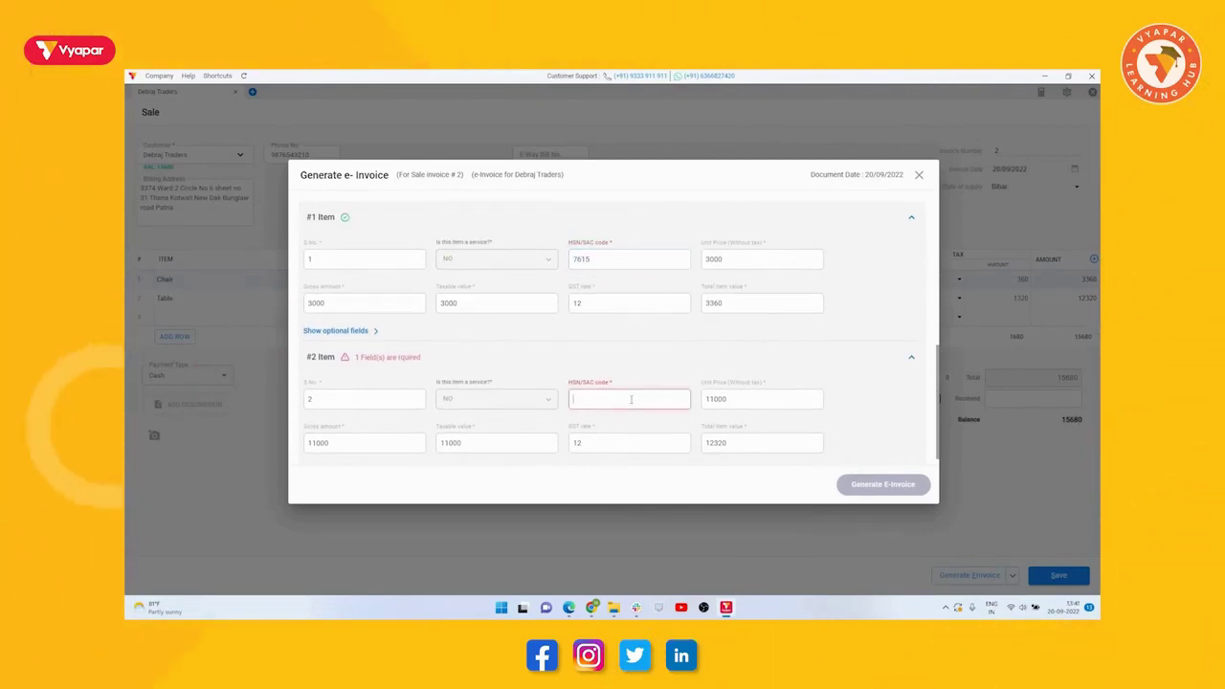
pyautogui.write('9402')
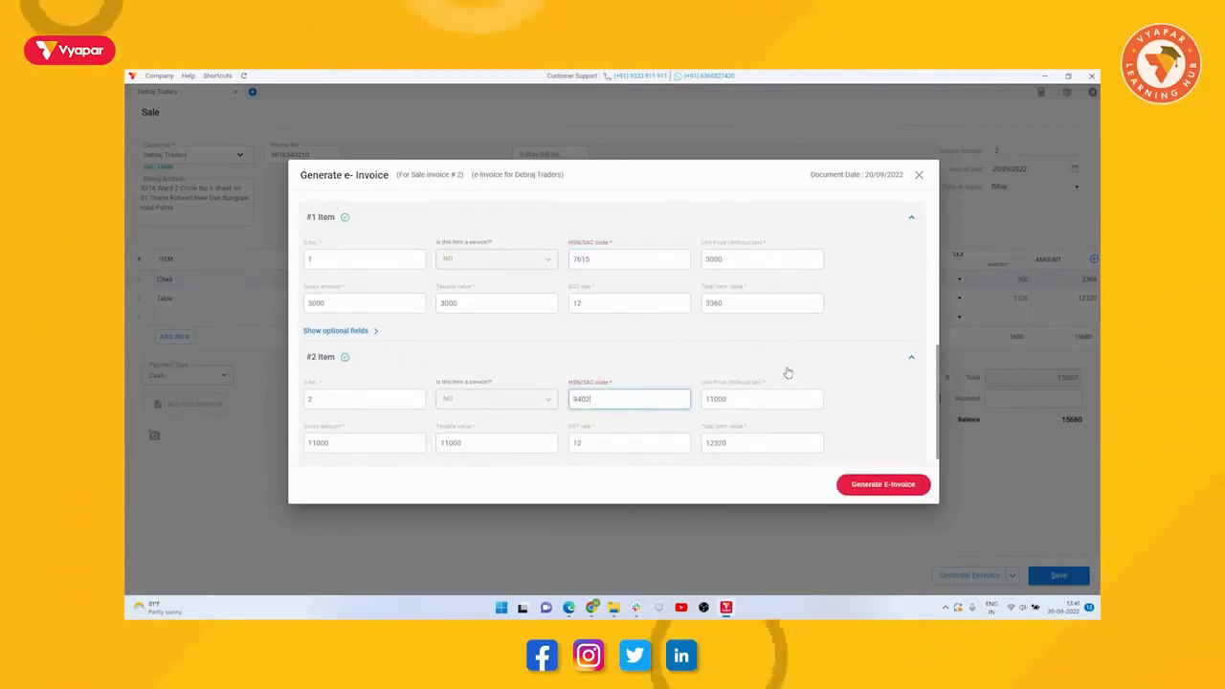
pyautogui.scroll(-1, 787, 373)
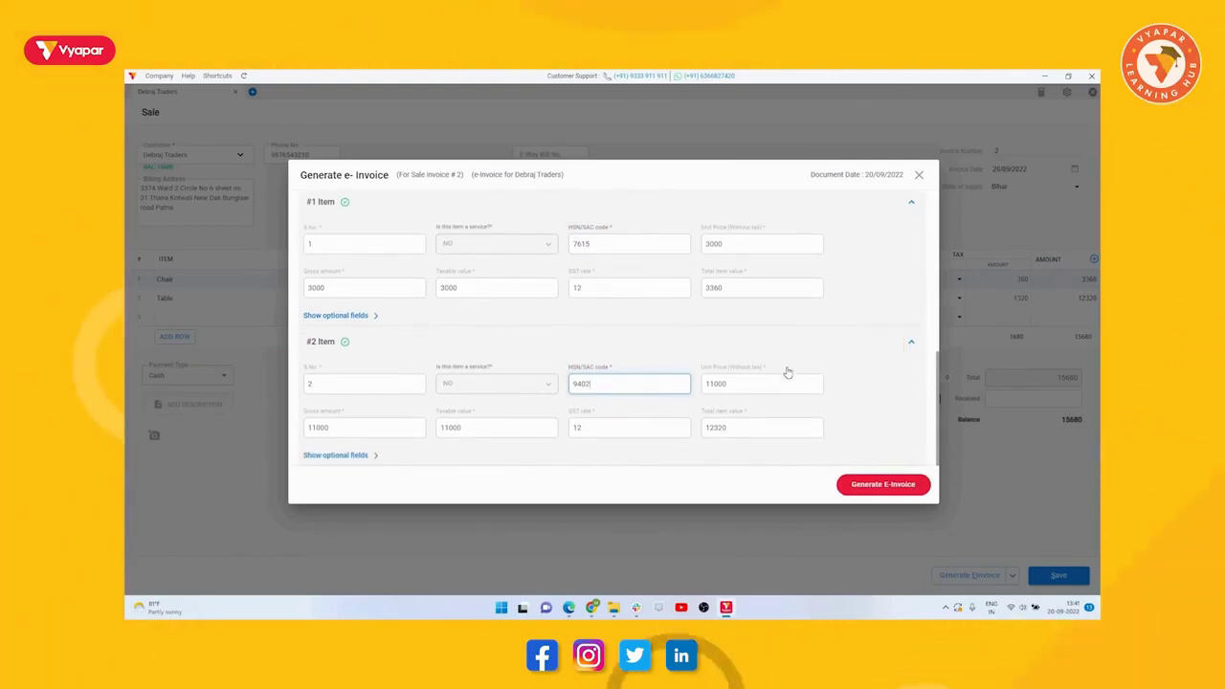
# - Try generating the e-invoice repeatedly, getting the 'IRN already generated' error and a form for invoice 98761
pyautogui.click(879, 486)
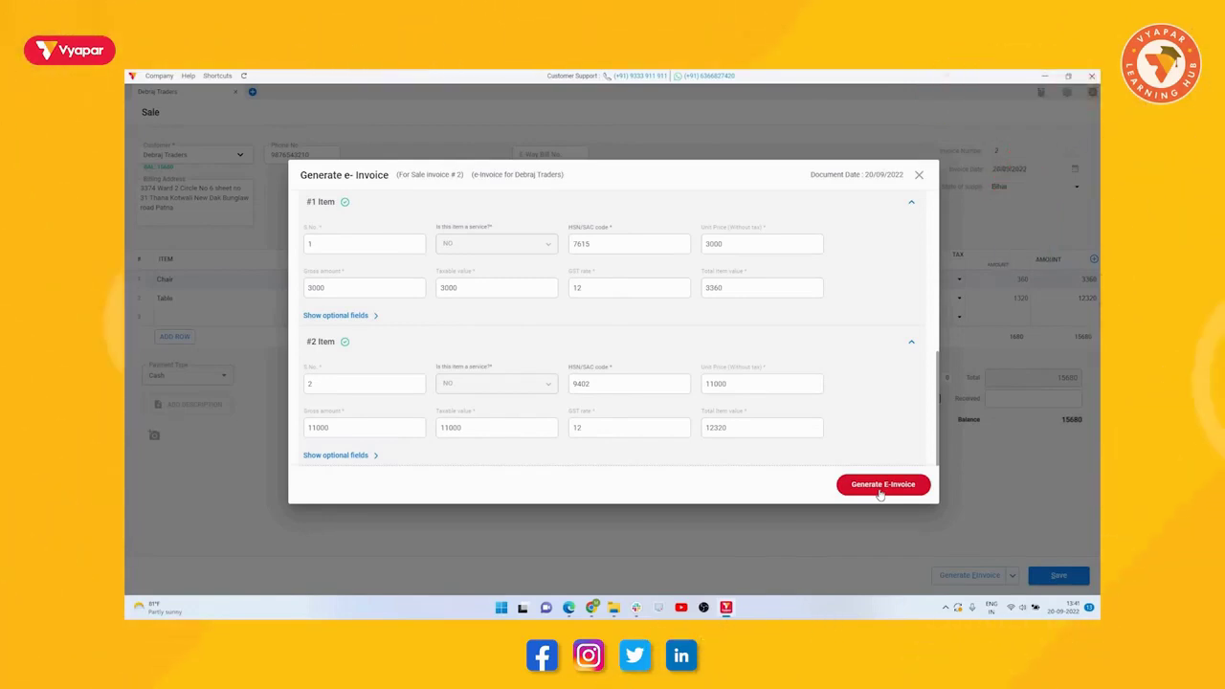
pyautogui.click(879, 488)
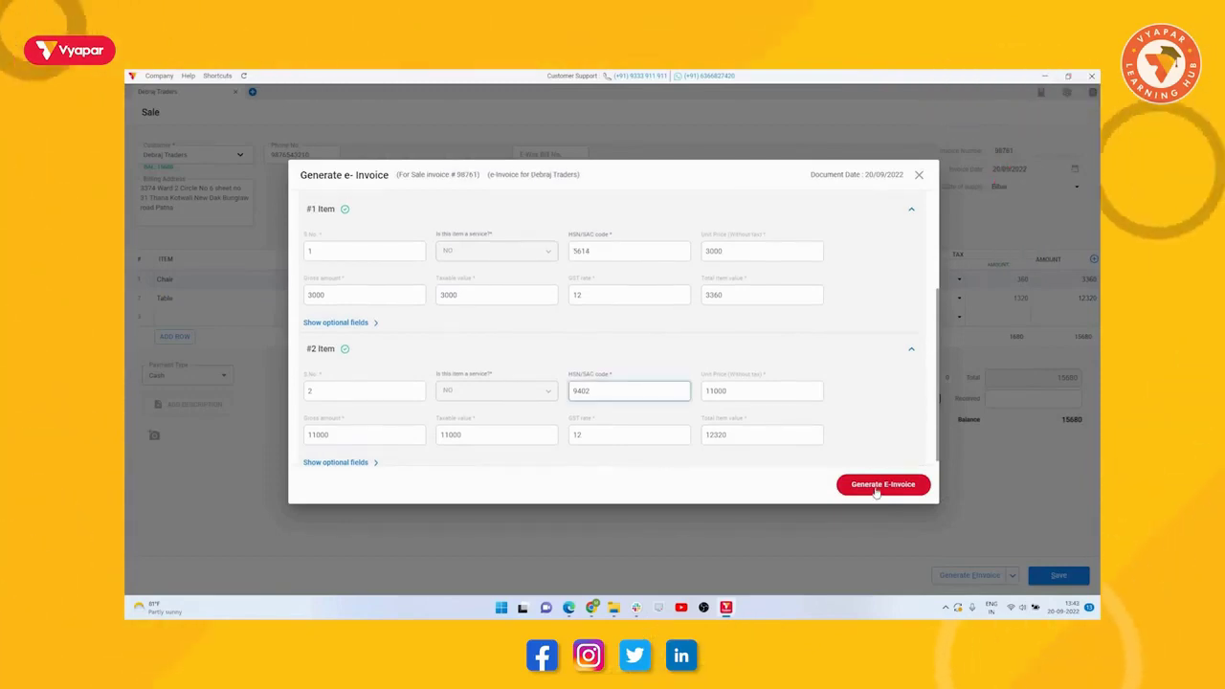
pyautogui.click(876, 490)
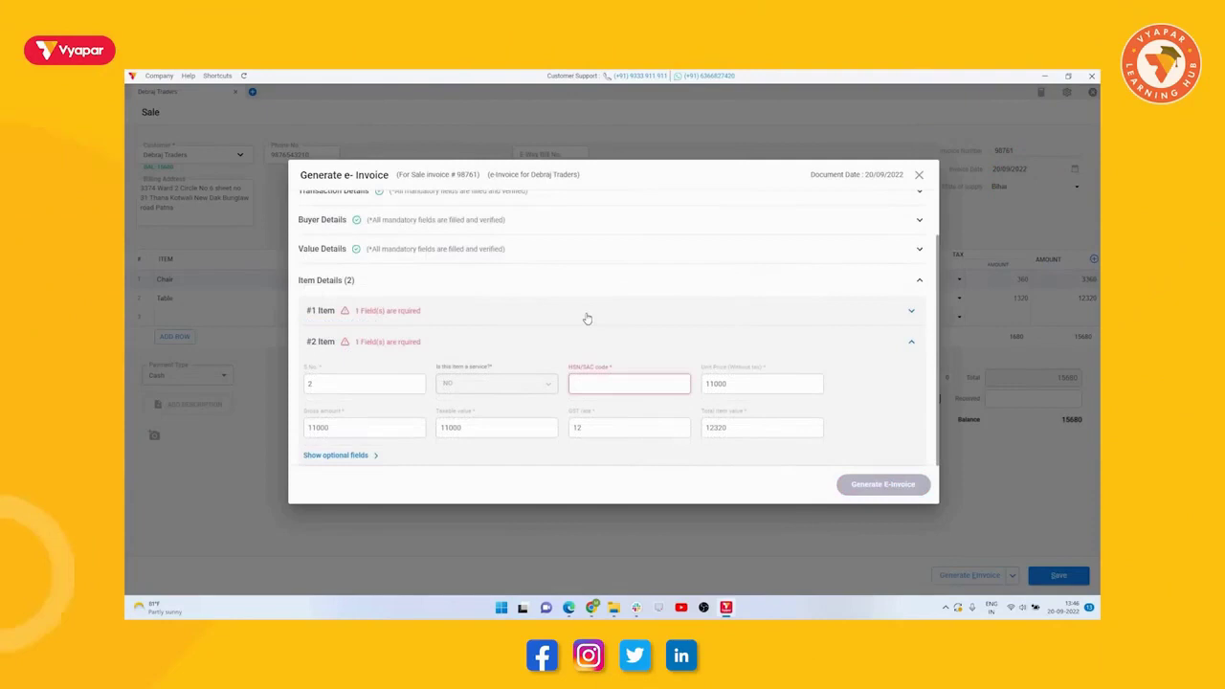
# - Give invoice 98761's items HSN codes 9402 and 7615, then generate its e-invoice
pyautogui.click(587, 318)
pyautogui.scroll(-1, 603, 307)
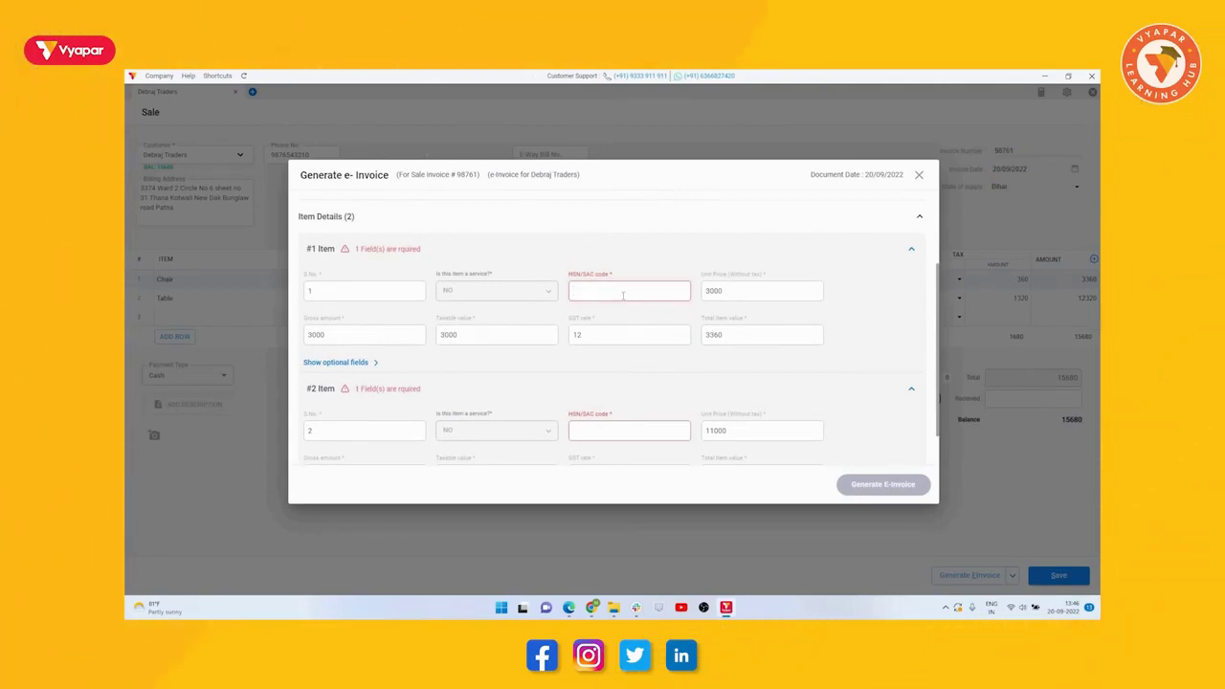
pyautogui.write('9402')
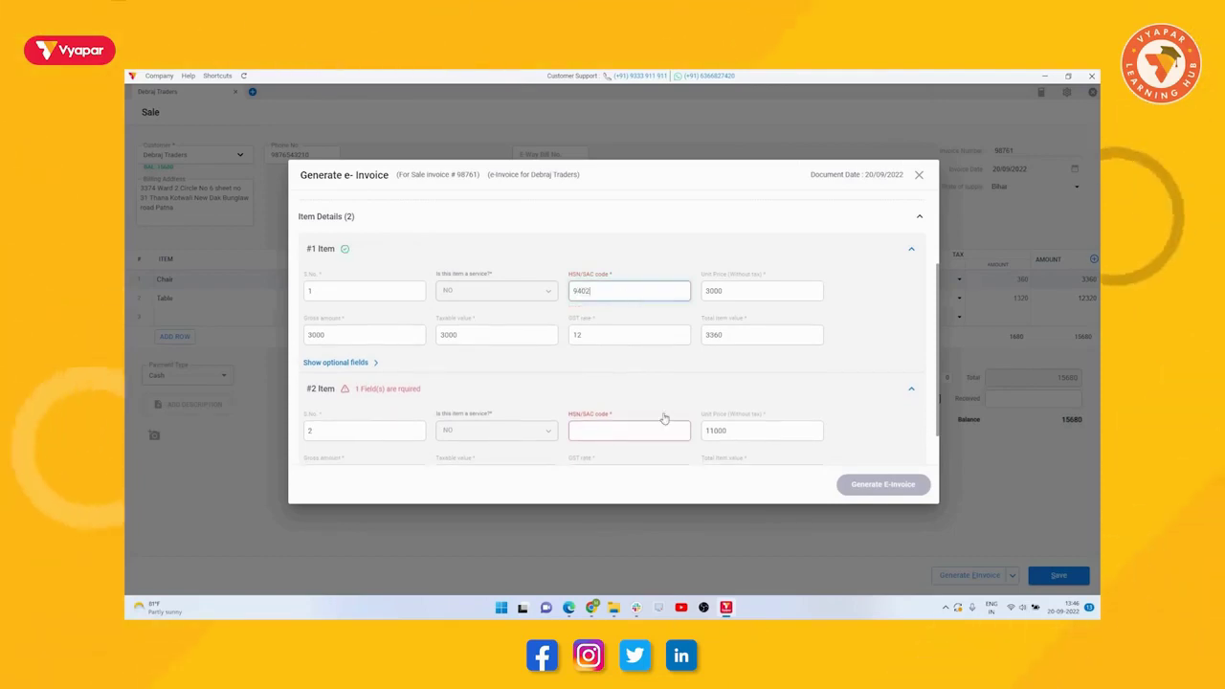
pyautogui.click(607, 432)
pyautogui.write('7')
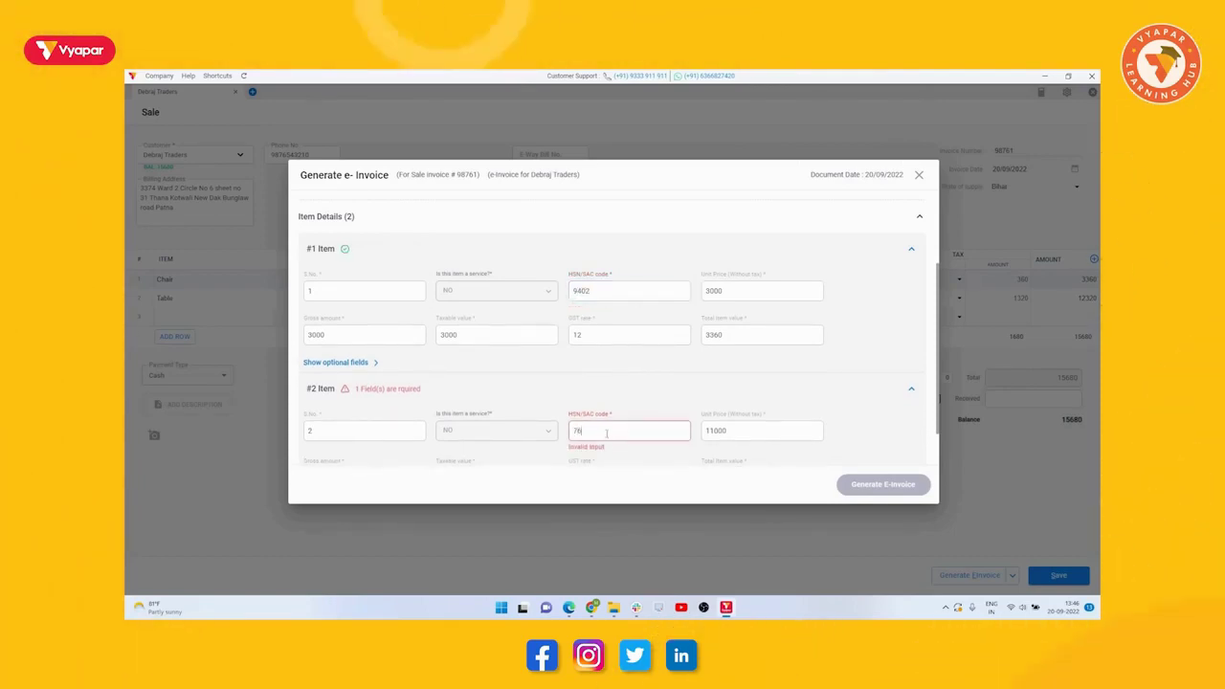
pyautogui.write('615')
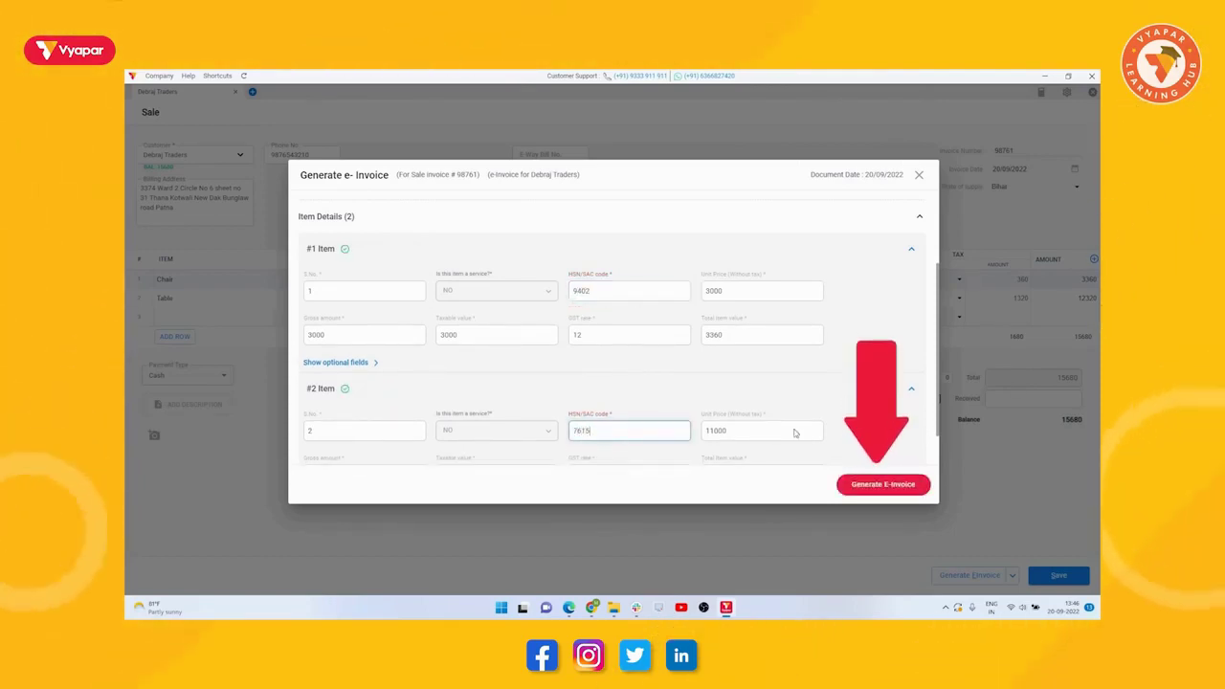
pyautogui.click(877, 485)
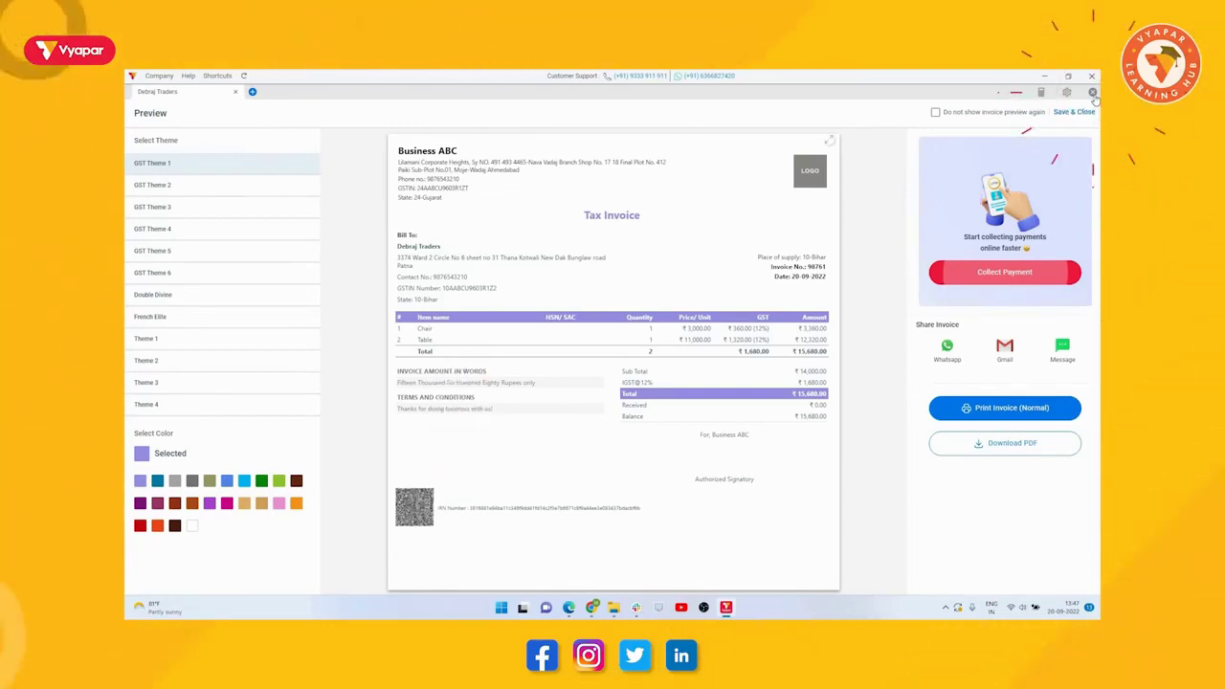
# - Close the e-invoice preview to return to the dashboard showing ₹31,360 sales
pyautogui.click(1092, 93)
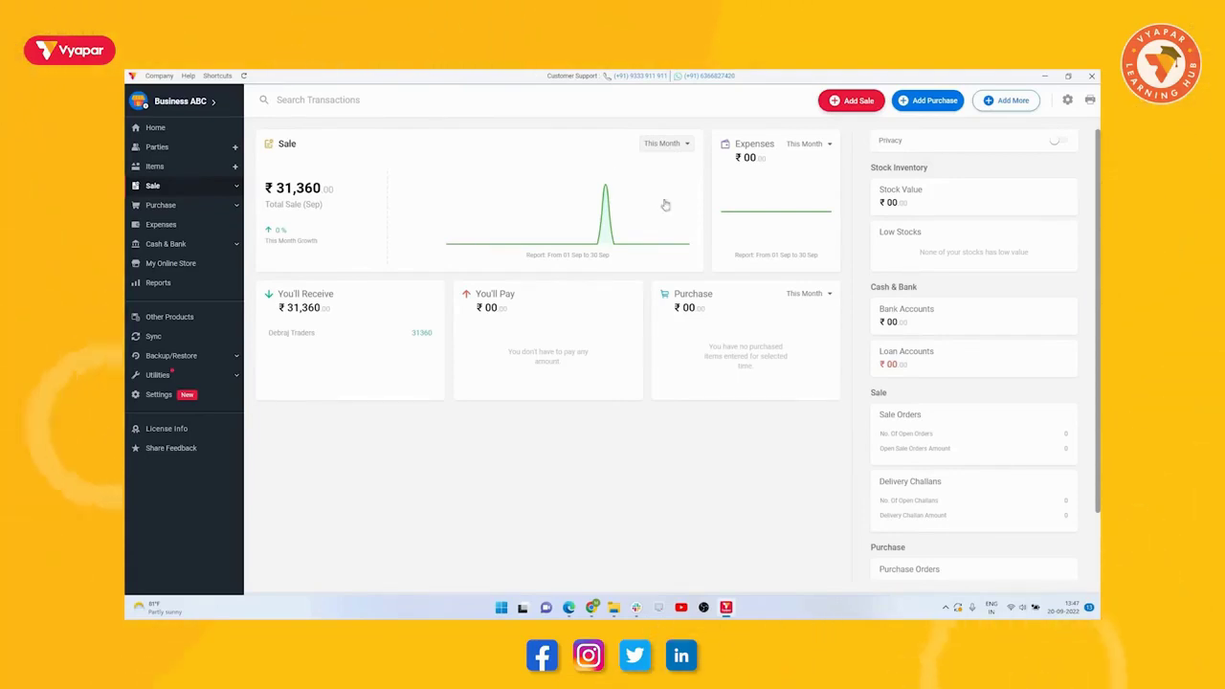
# - Open Debraj Traders' sale invoice 98761 from the Sale Invoices list
pyautogui.click(166, 187)
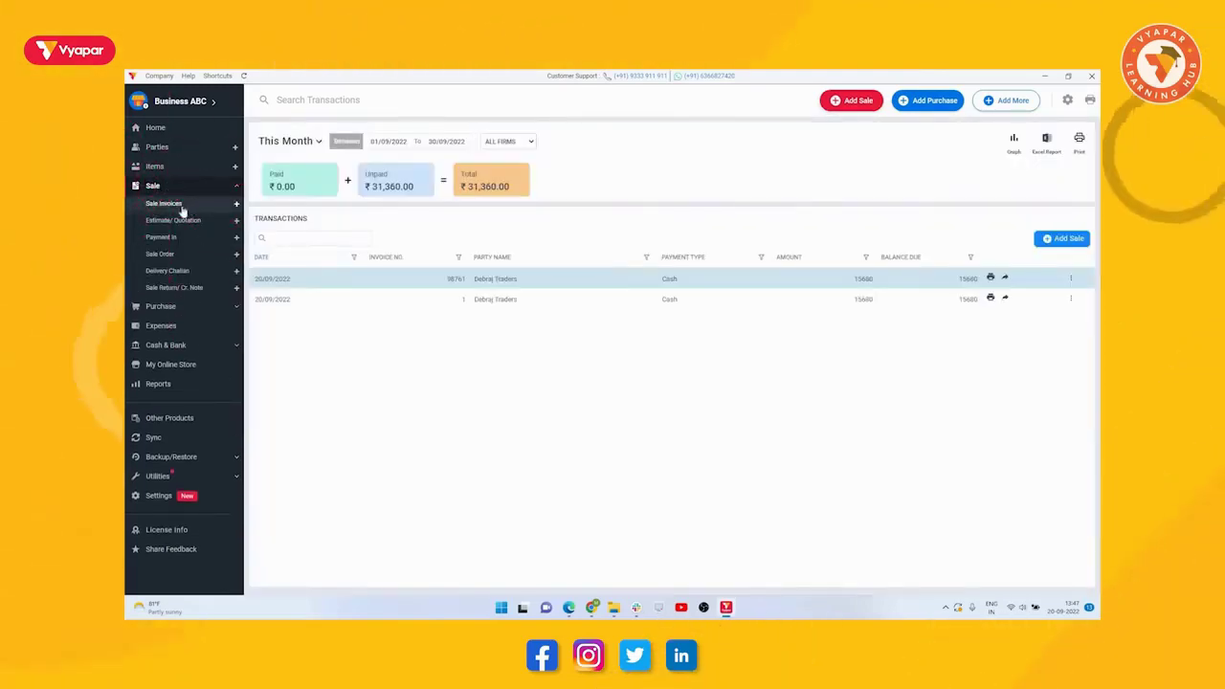
pyautogui.click(514, 280)
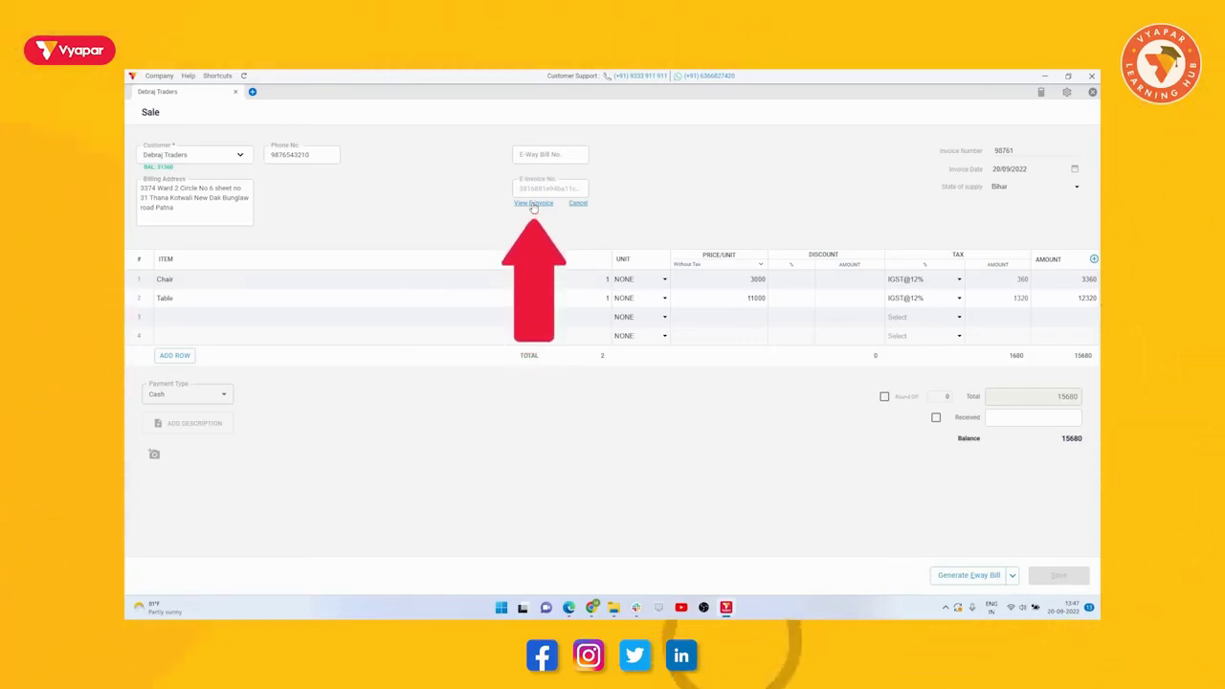
# - View invoice 98761's e-invoice PDF in WPS Office, scrolling through its IRN, QR code and items
pyautogui.click(533, 203)
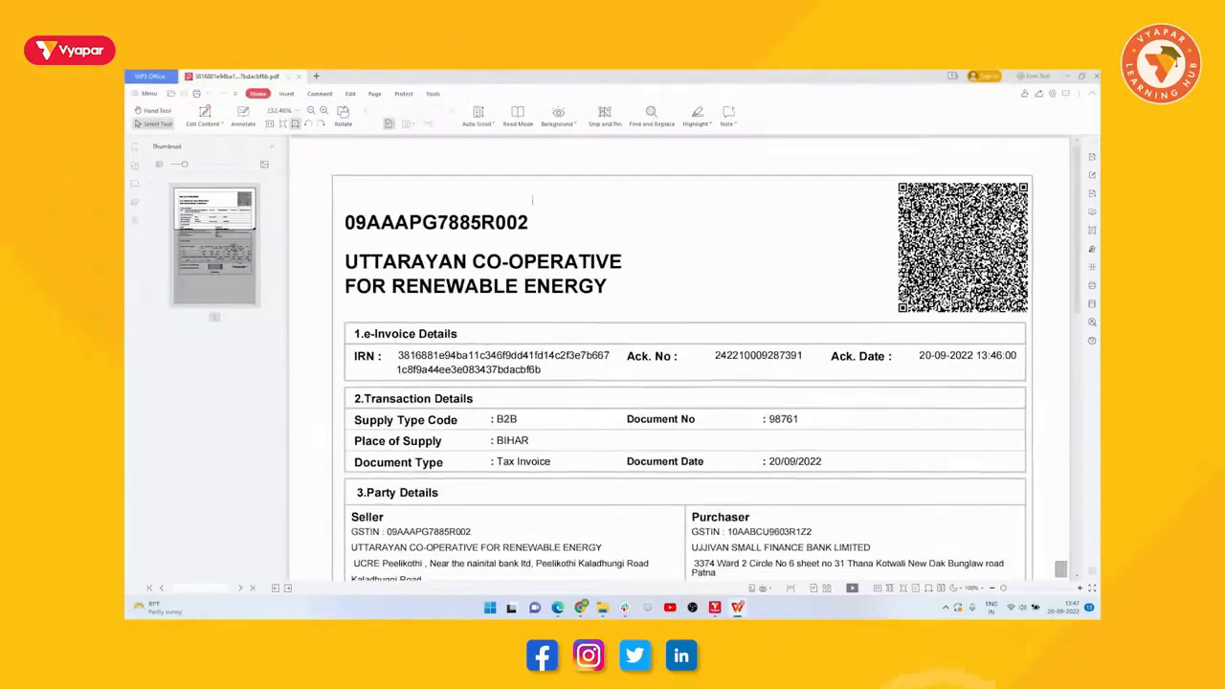
pyautogui.scroll(-3, 533, 201)
pyautogui.rightClick(536, 235)
pyautogui.scroll(-5, 890, 373)
pyautogui.scroll(-3, 890, 373)
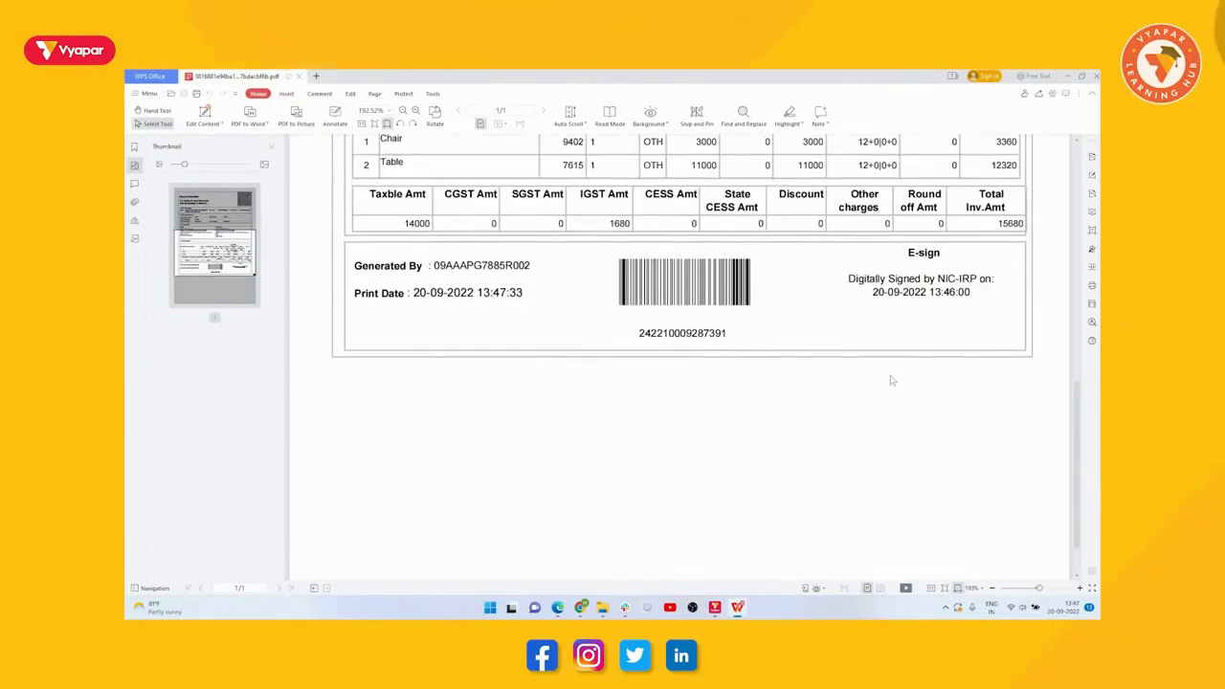
pyautogui.scroll(10, 890, 373)
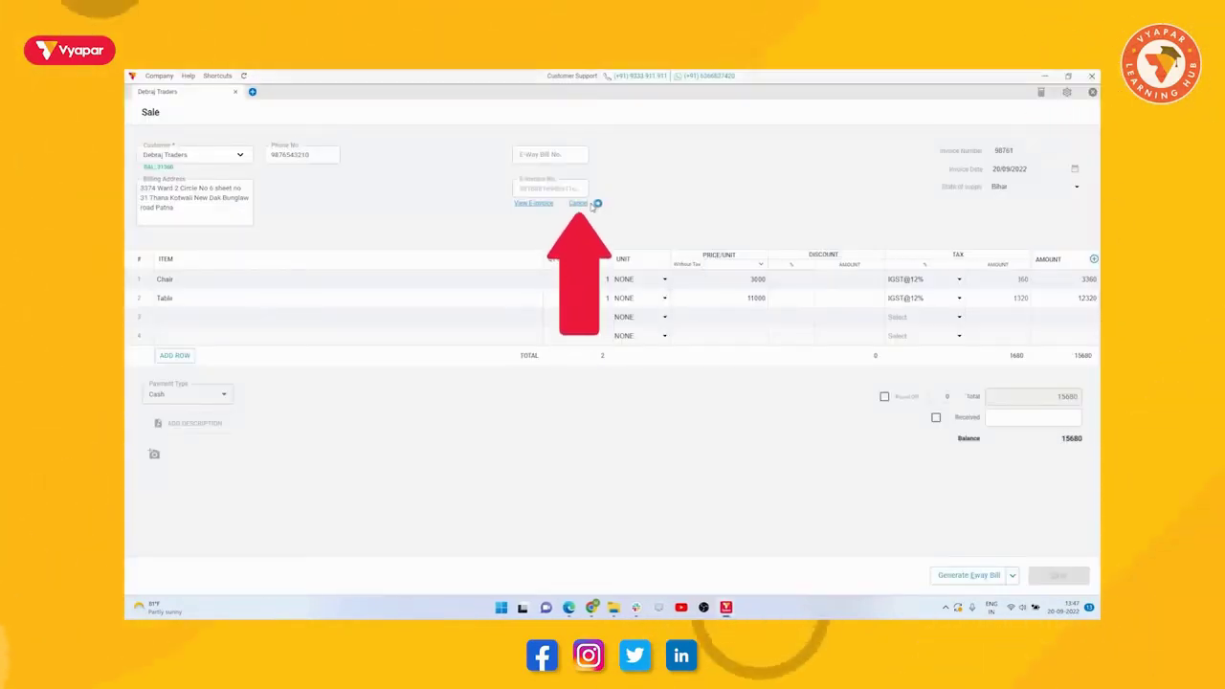
# - Cancel the e-invoice for invoice 98761 and confirm the cancellation with OK
pyautogui.click(578, 205)
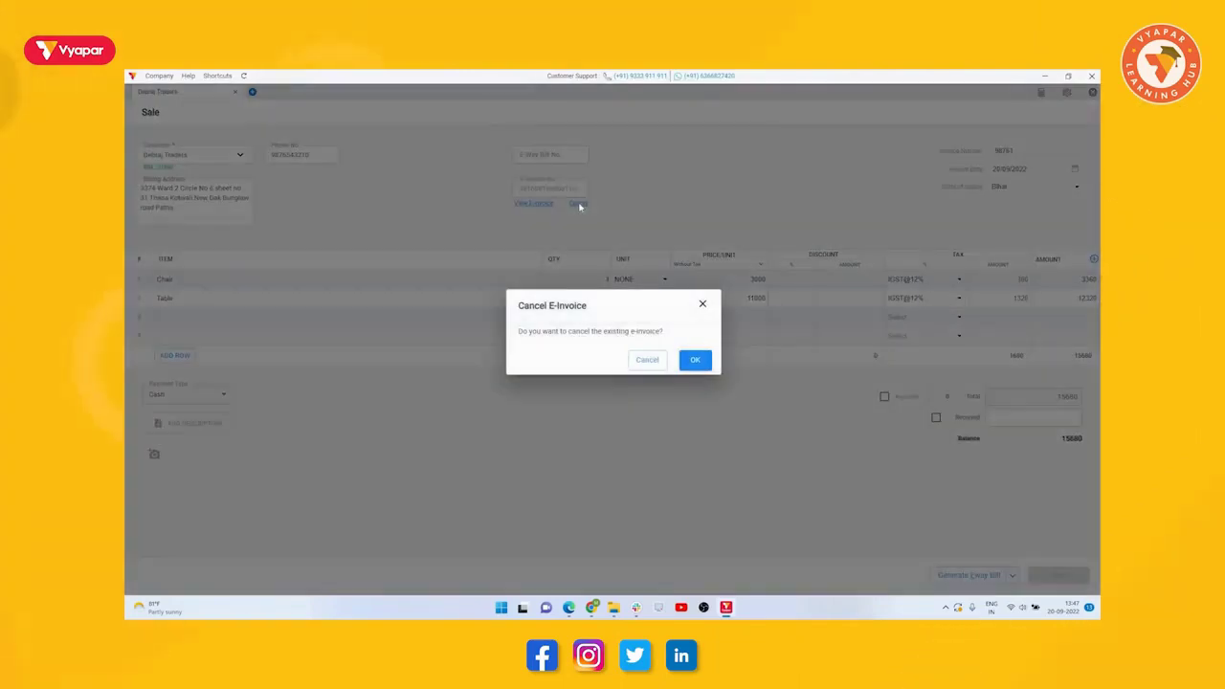
pyautogui.click(697, 361)
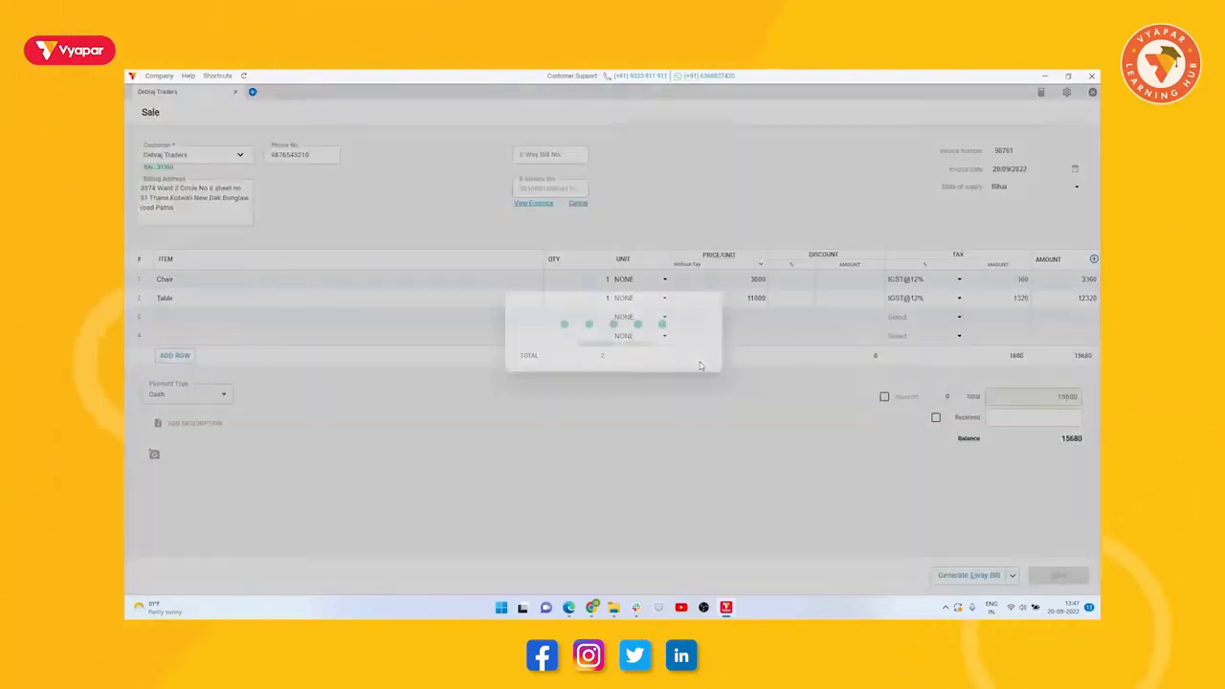